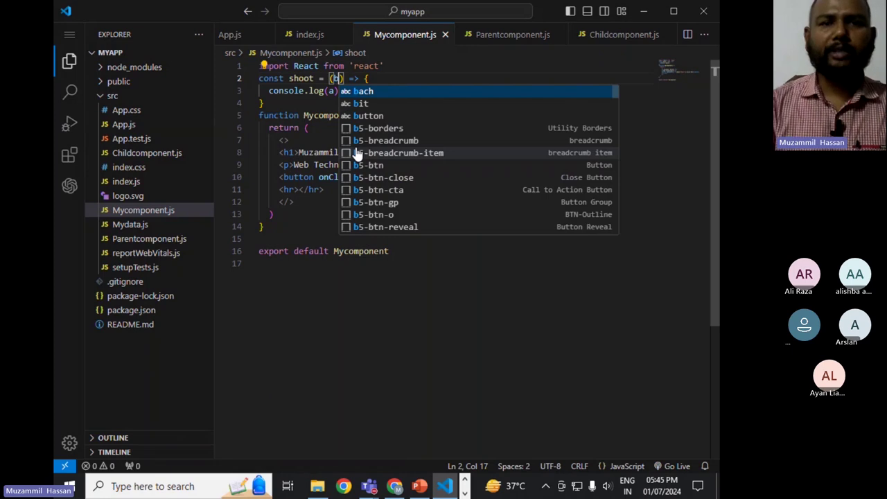
Rename the shoot function's parameter to b and make its console.log output b.
key("Escape")
left_click(329, 91)
key("Delete")
type("b")
left_click(482, 88)
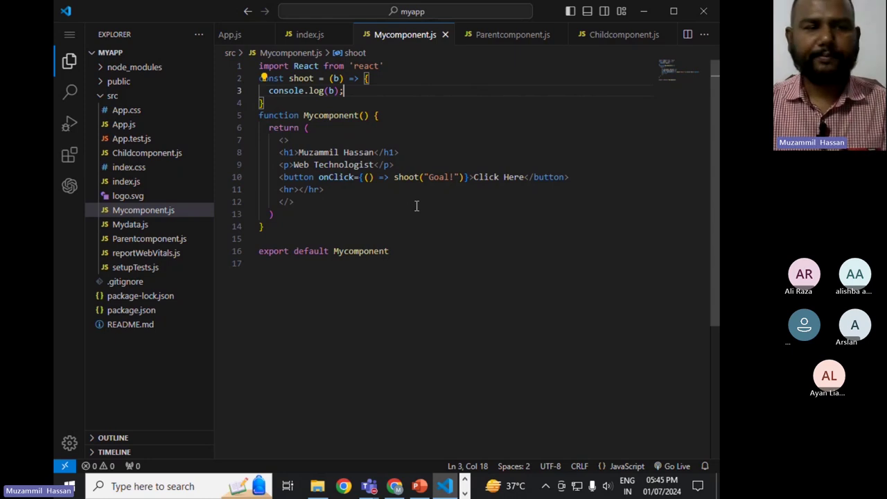
Reload the localhost:3000 page in Chrome, test the Click Here button, and return to Mycomponent.js in VS Code.
key("alt+Tab")
key("alt+Tab")
key("Tab")
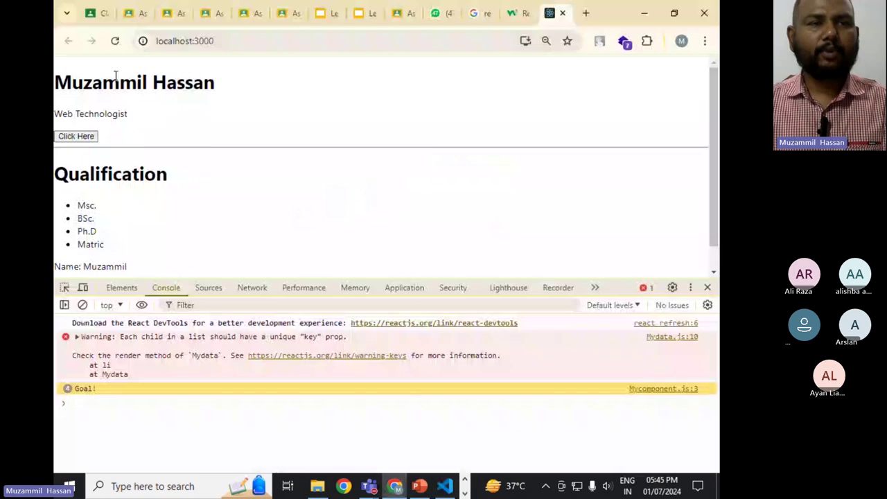
left_click(115, 40)
left_click(78, 139)
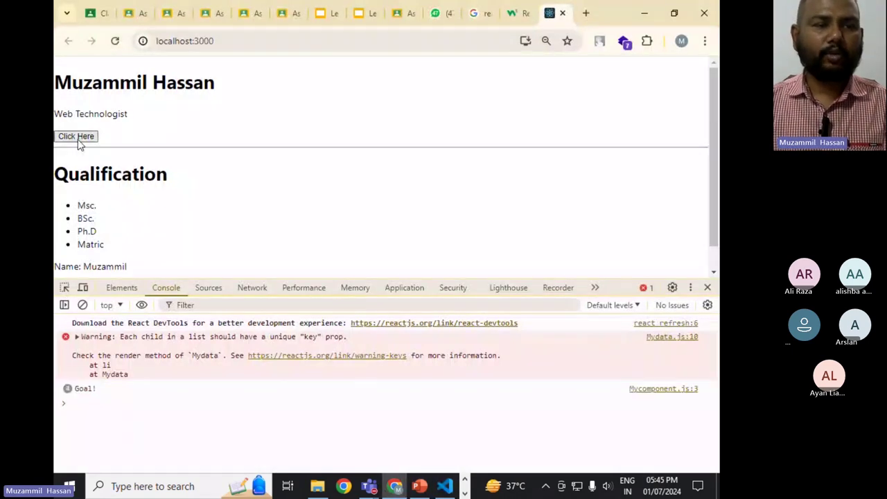
key("alt+Tab")
left_click(449, 239)
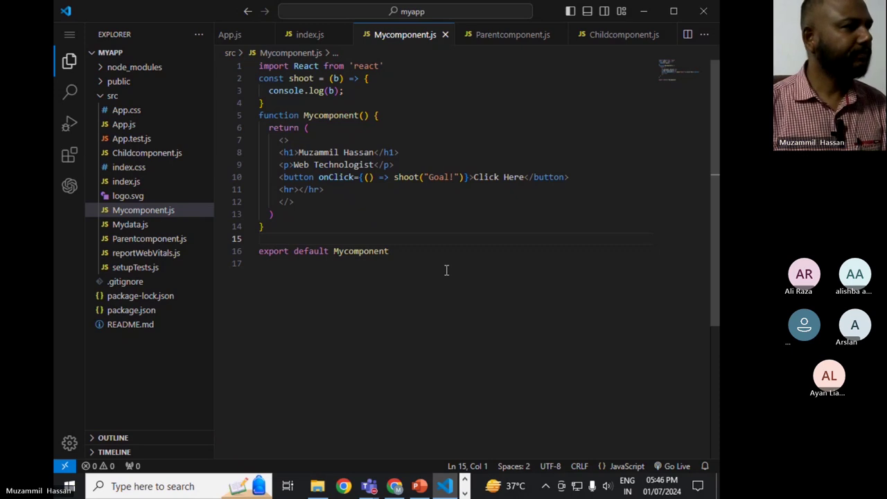
Switch to Chrome, open the classwork of the MERN STACK bootcamp class in Google Classroom, and expand the React Basics material.
key("alt+Tab")
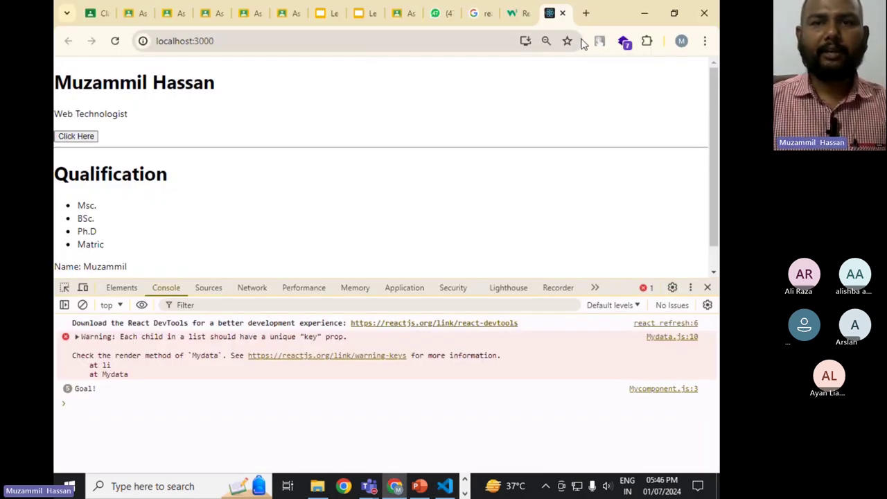
left_click(586, 13)
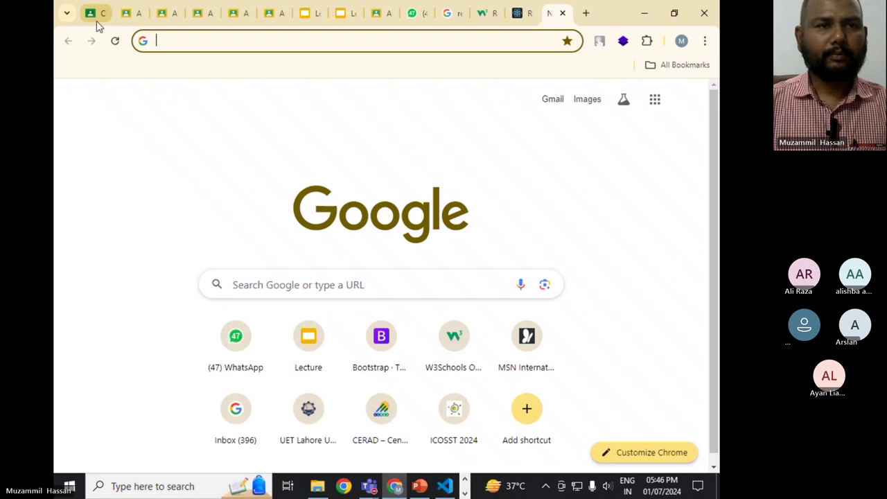
left_click(126, 15)
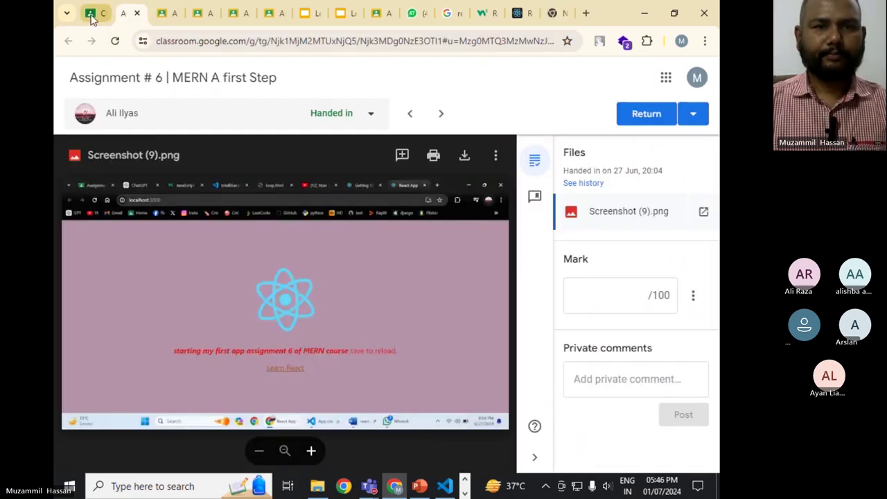
left_click(92, 15)
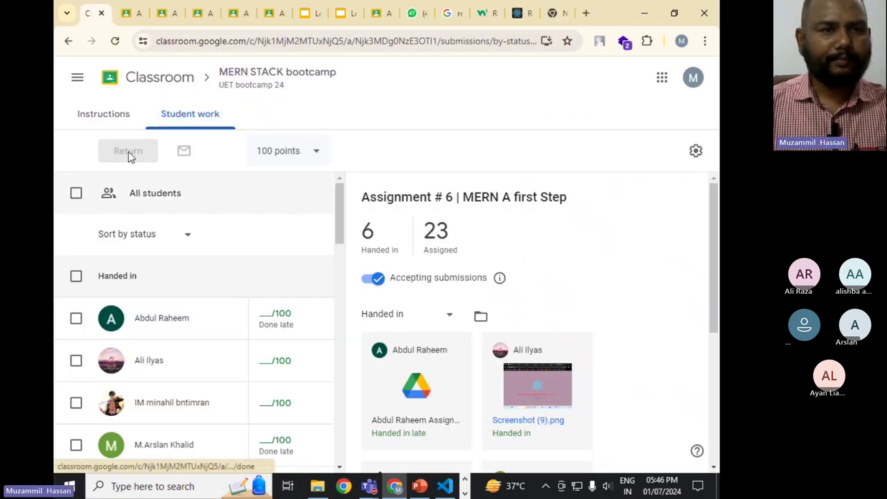
left_click(155, 78)
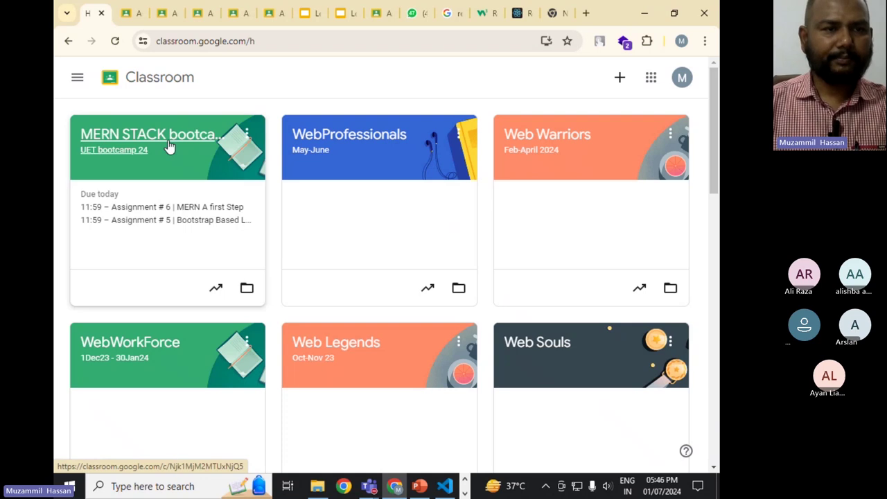
left_click(168, 147)
scroll(323, 309, "down", 4)
scroll(343, 351, "up", 4)
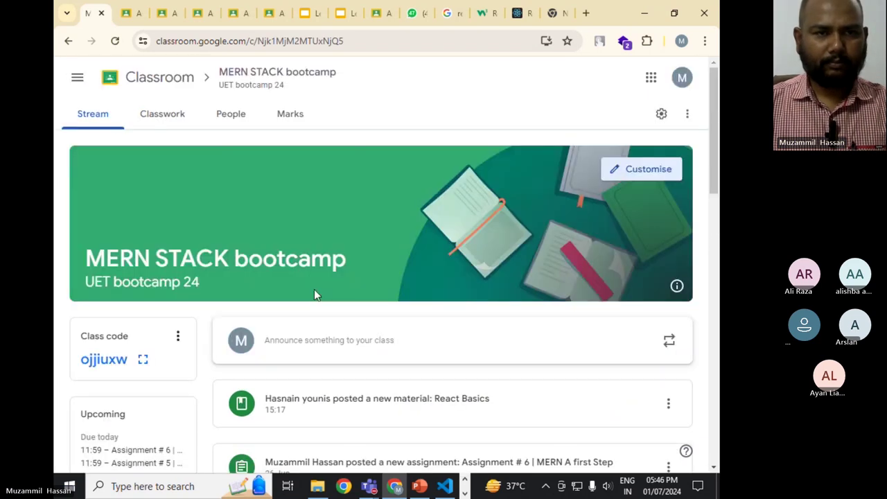
left_click(188, 123)
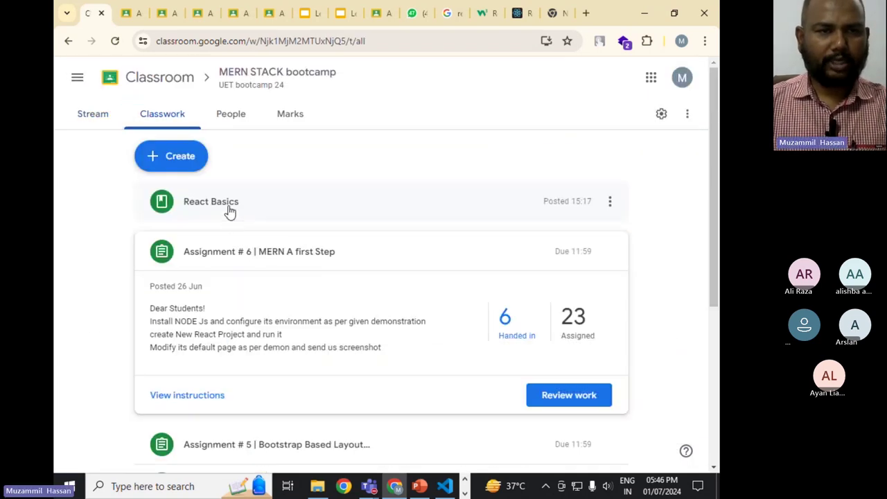
left_click(206, 202)
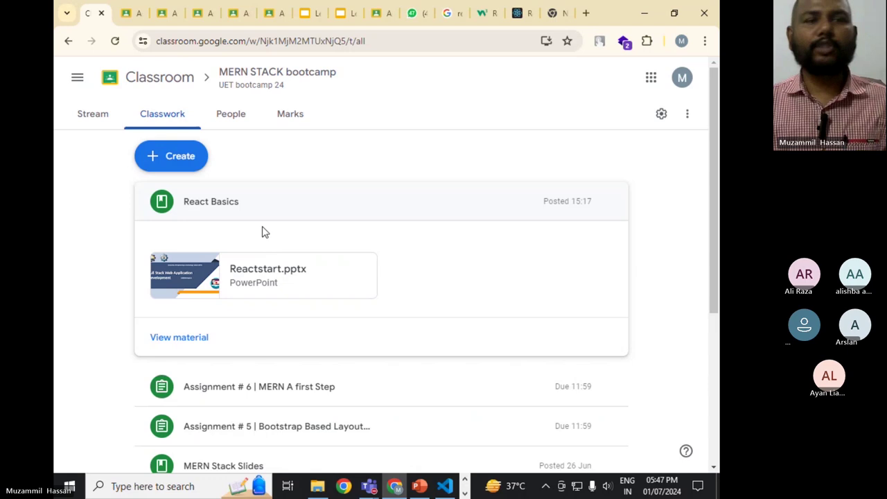
Create an assignment titled "Assignment # 7 | Using Multiple Components" with instructions for a React single page using sign-in, welcome/invalid login, about and profile components.
left_click(202, 166)
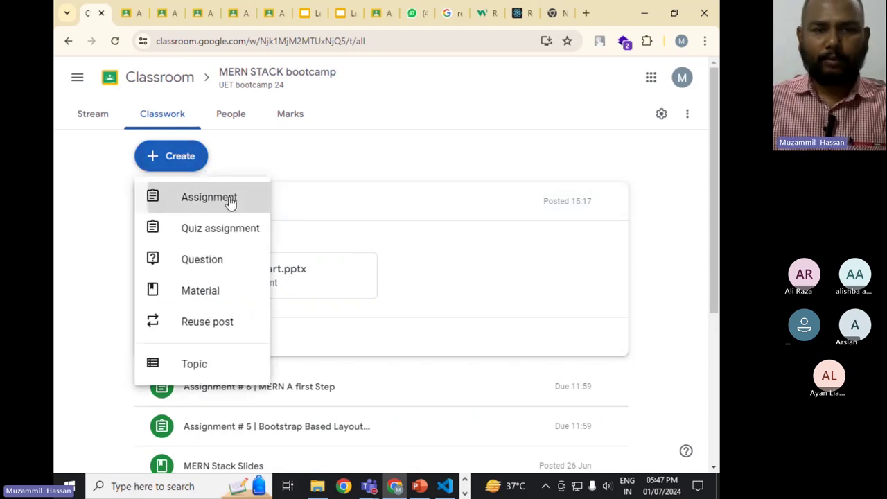
left_click(229, 201)
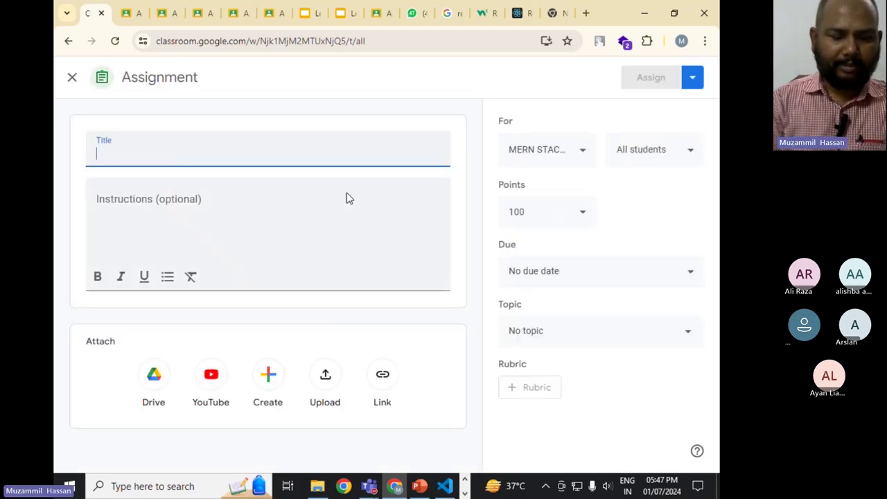
type("Assignment")
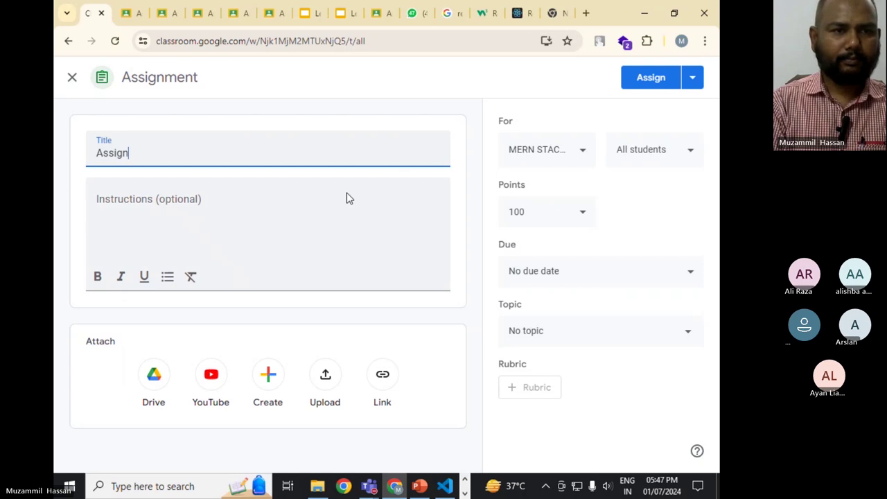
left_click(349, 199)
key("ctrl+v")
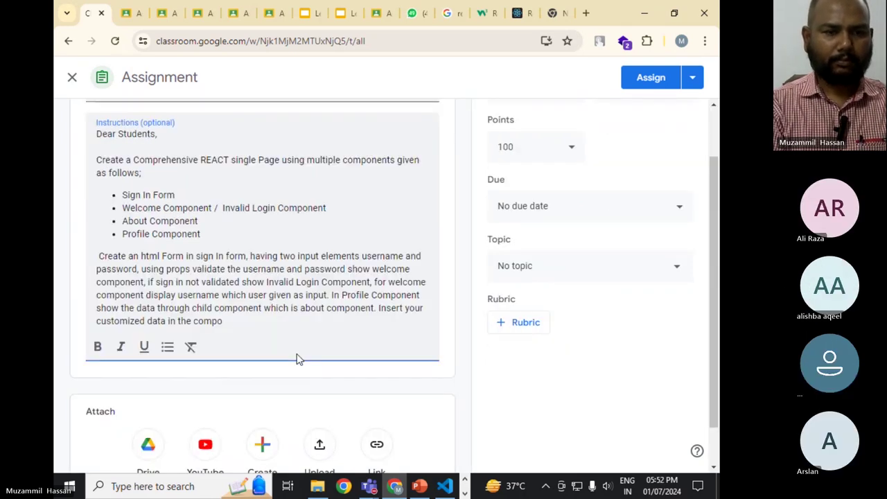
type(".")
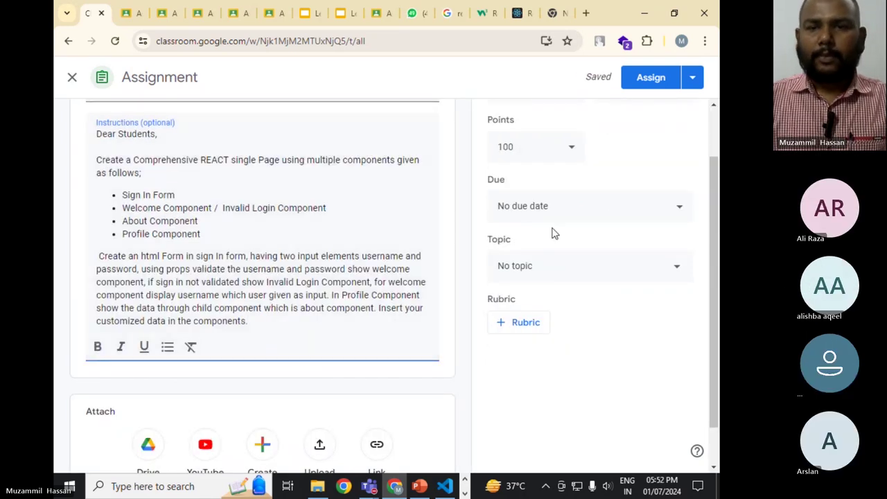
Set the assignment's due date to 3 Jul 2024 and its due time to 12:59.
left_click(558, 208)
left_click(560, 262)
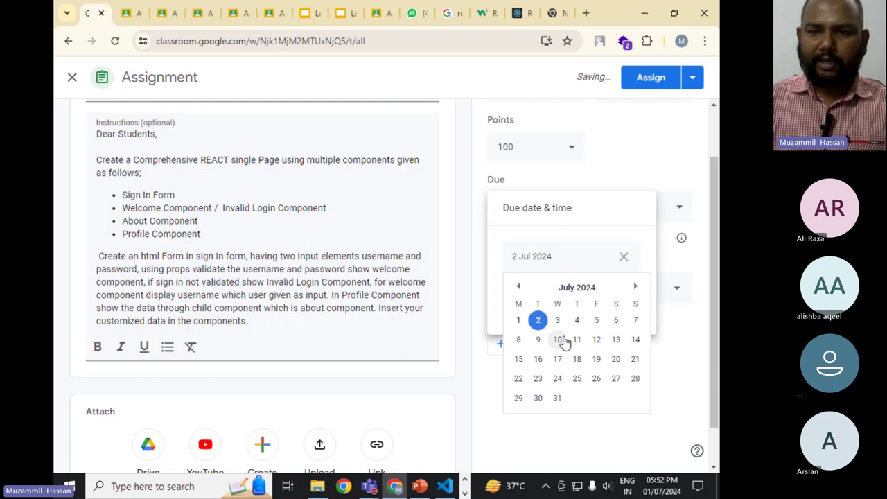
left_click(558, 321)
left_click(555, 300)
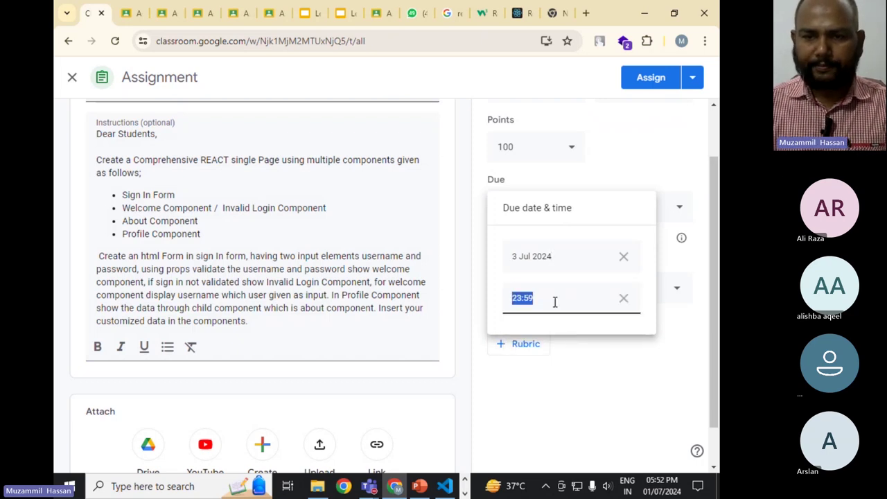
left_click(521, 298)
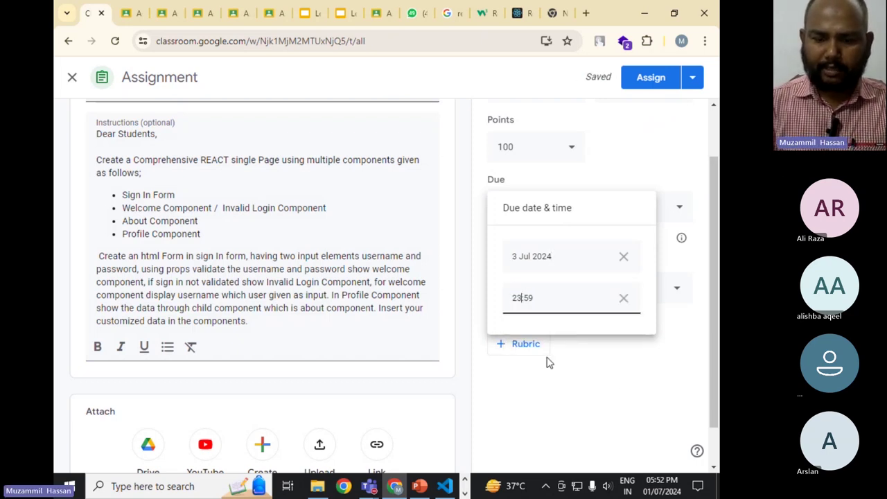
key("BackSpace")
key("BackSpace")
key("BackSpace")
type("12:")
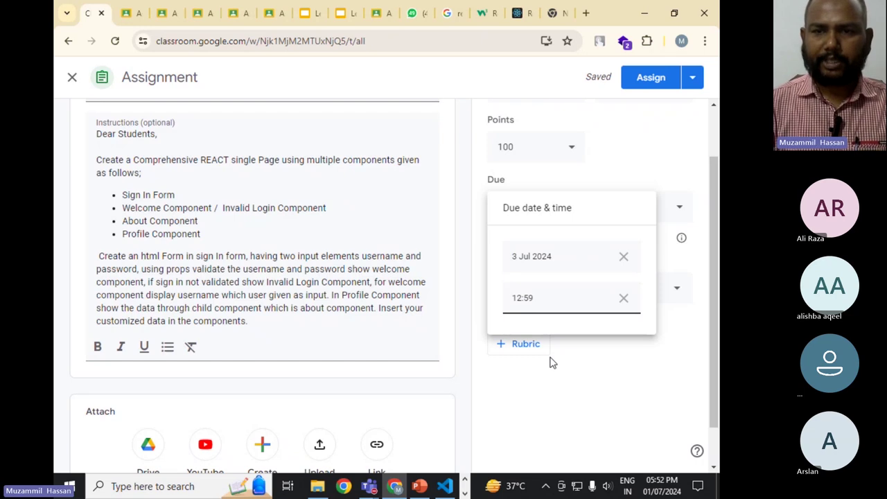
left_click(578, 405)
scroll(590, 375, "up", 1)
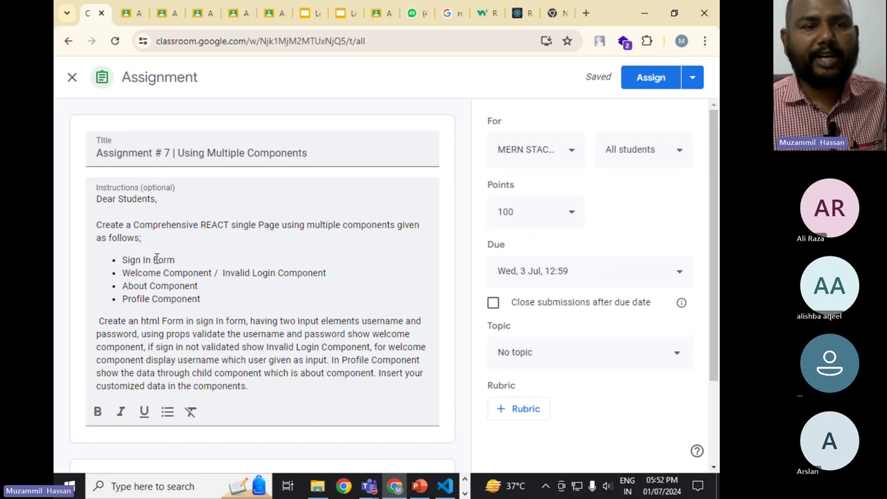
Highlight each required component in the assignment's bulleted list, from Sign In Form through Profile Component.
left_click_drag(207, 299, 114, 270)
left_click(248, 321)
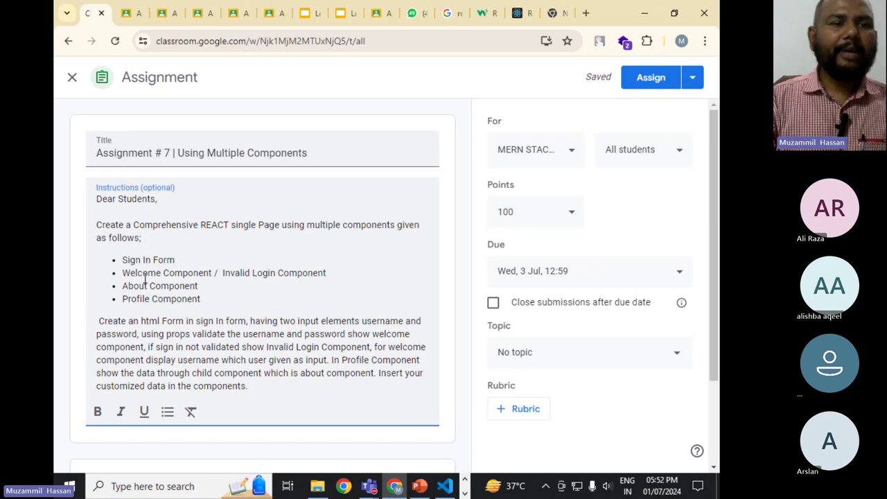
left_click_drag(124, 262, 189, 262)
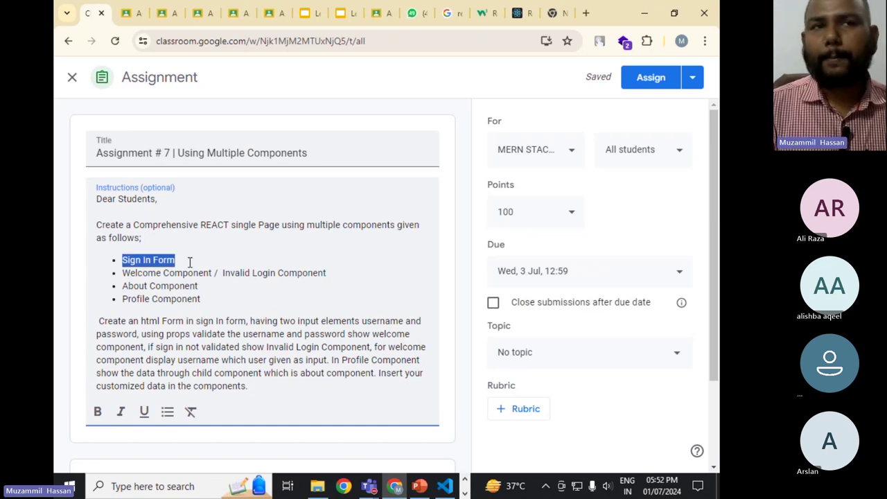
left_click_drag(122, 272, 352, 279)
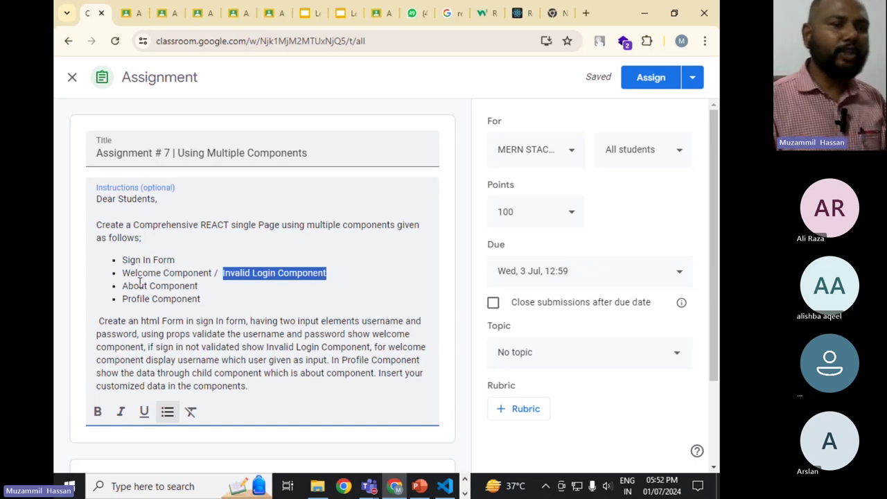
left_click_drag(123, 286, 201, 287)
left_click_drag(122, 298, 218, 298)
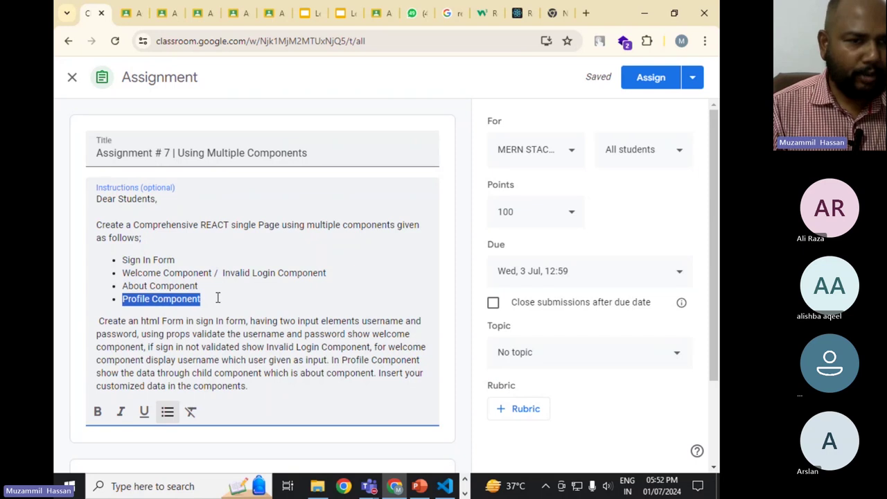
View the React Event slide in PowerPoint and the project in VS Code, and return to the assignment draft in Chrome.
left_click(419, 486)
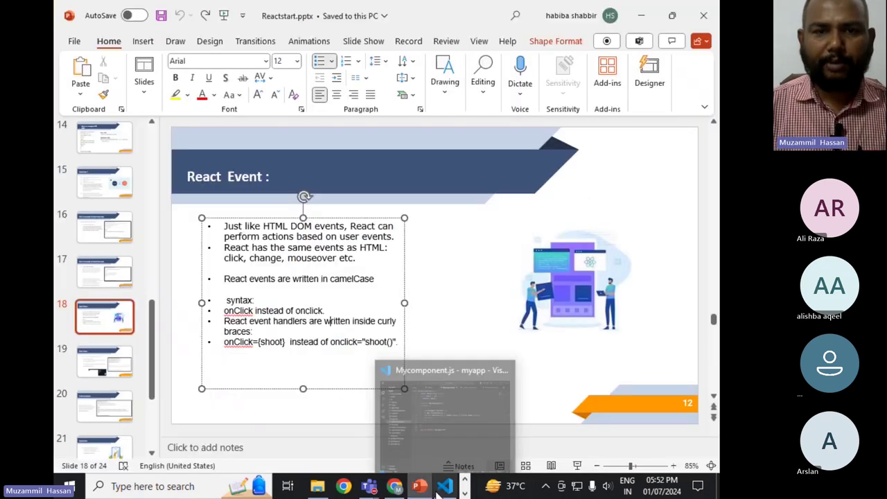
left_click(445, 487)
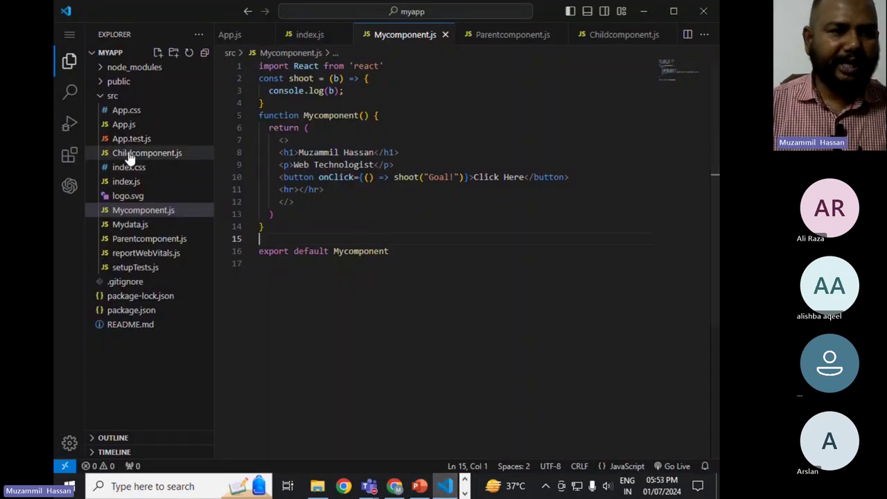
left_click(636, 12)
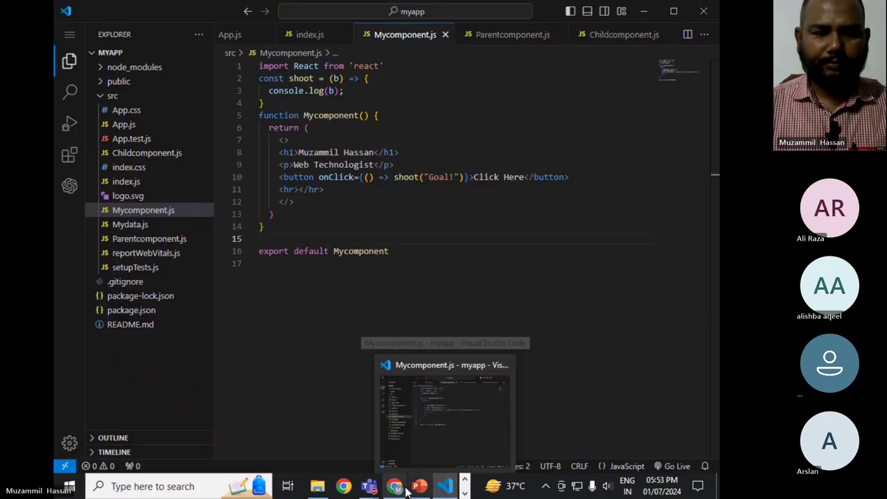
left_click(395, 487)
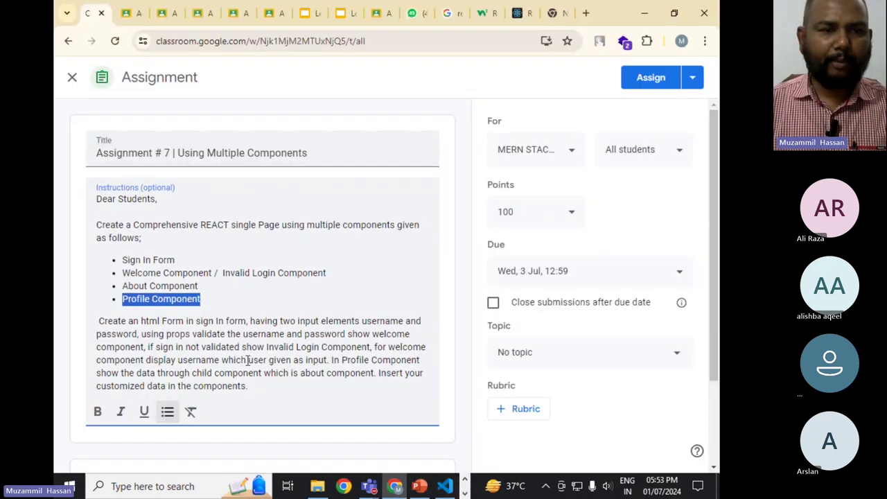
Highlight the whole component list, and the paragraph's wording on the html sign-in form with two input elements, username and password.
left_click_drag(208, 299, 122, 256)
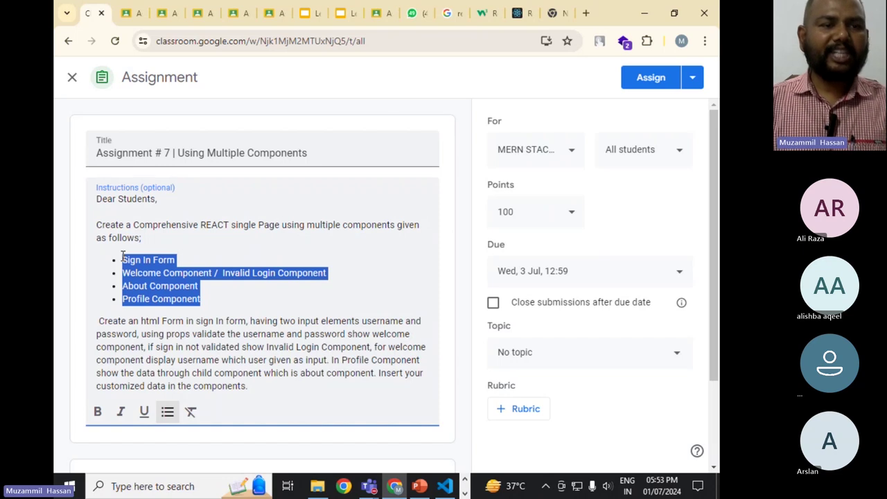
left_click(133, 339)
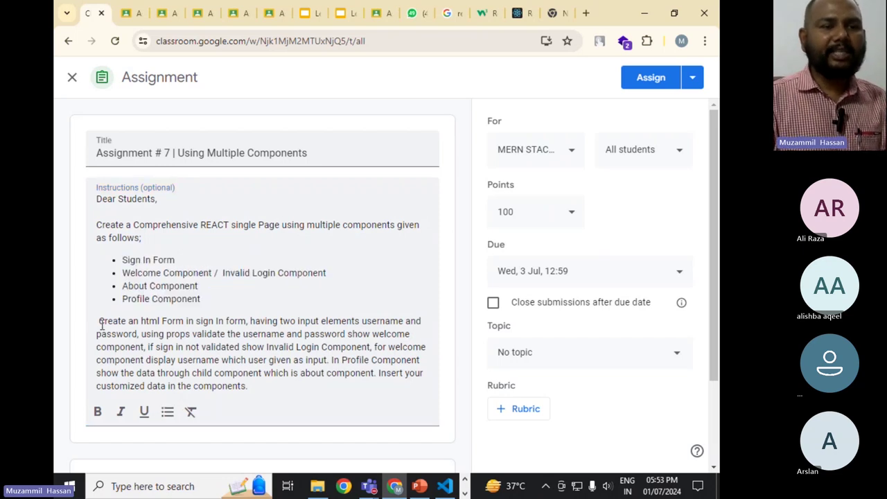
left_click_drag(184, 323, 95, 330)
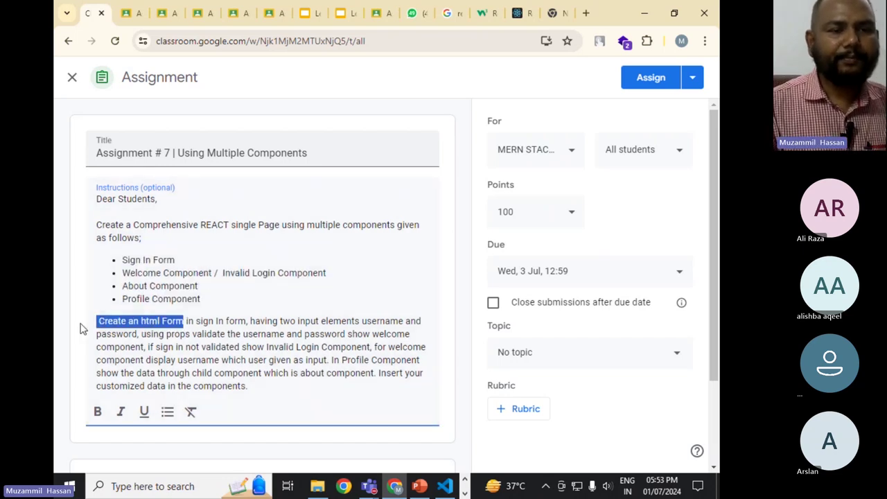
left_click_drag(247, 321, 186, 323)
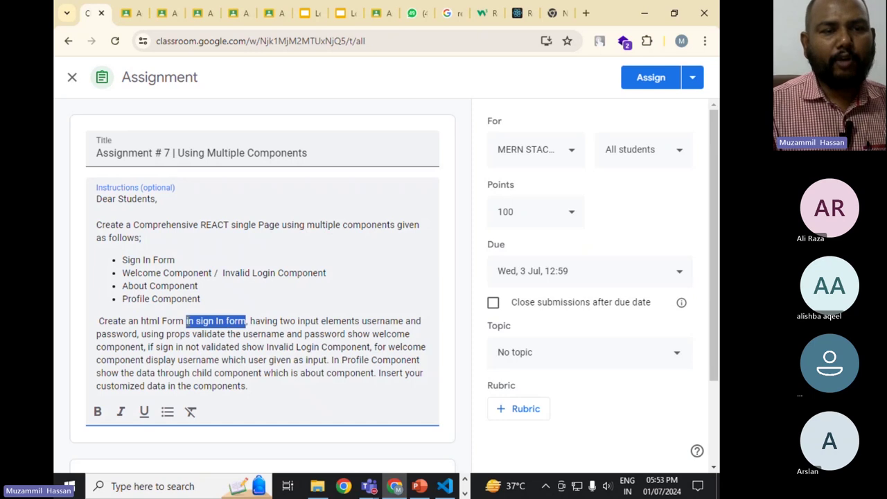
left_click_drag(283, 323, 360, 323)
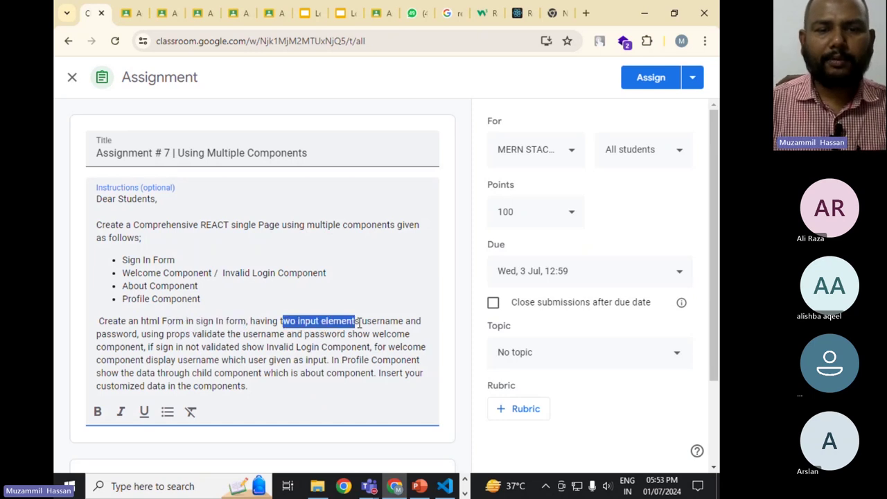
double_click(382, 321)
double_click(125, 334)
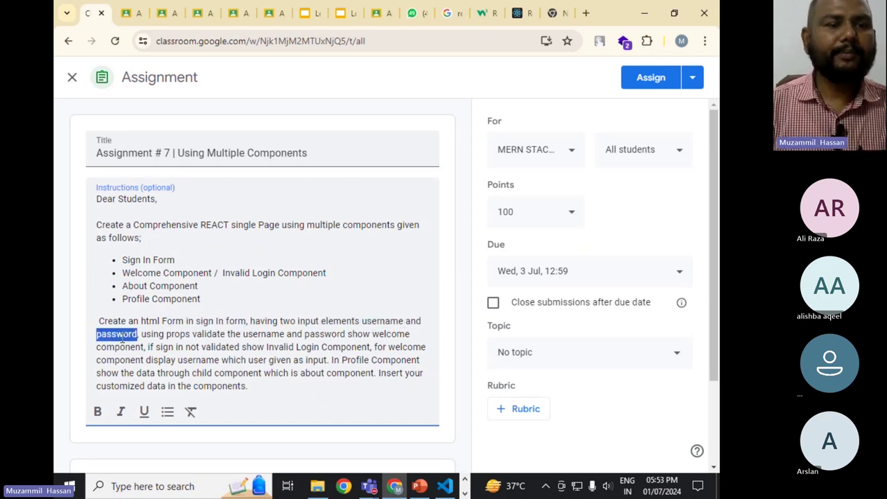
Highlight the instructions on validating with props, showing the welcome or Invalid Login Component, and displaying the entered username.
double_click(167, 338)
left_click_drag(237, 336, 326, 337)
left_click_drag(400, 339, 408, 339)
left_click_drag(147, 347, 96, 346)
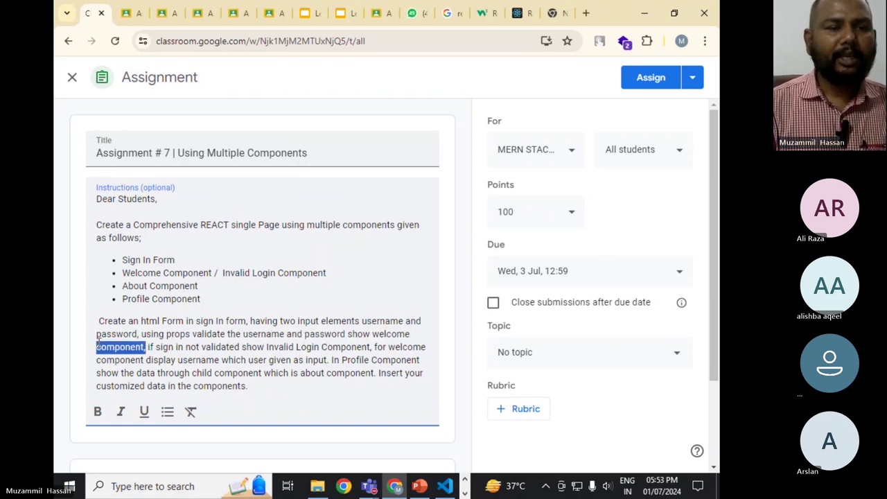
left_click_drag(212, 350, 372, 348)
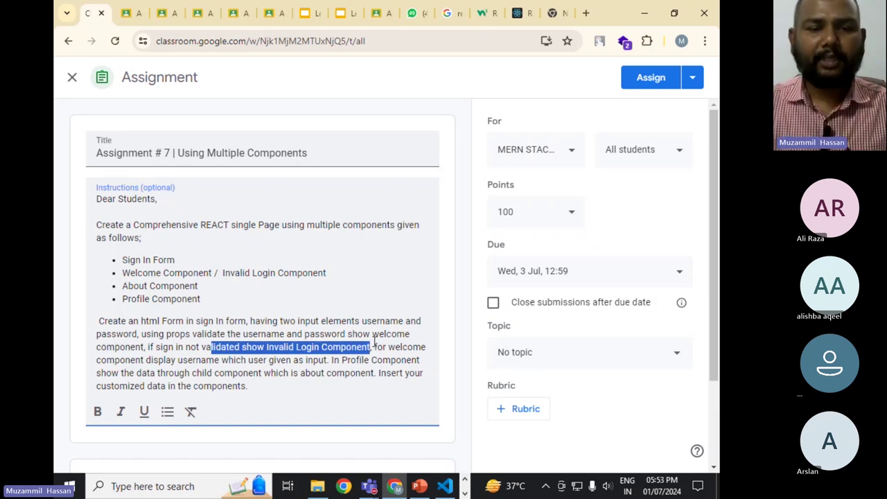
left_click(373, 347)
left_click_drag(373, 347, 328, 359)
left_click(327, 359)
Highlight the Welcome, Invalid Login, About and Profile list items, and the instruction to show Profile data through the child component.
left_click_drag(123, 273, 221, 274)
left_click_drag(223, 273, 331, 272)
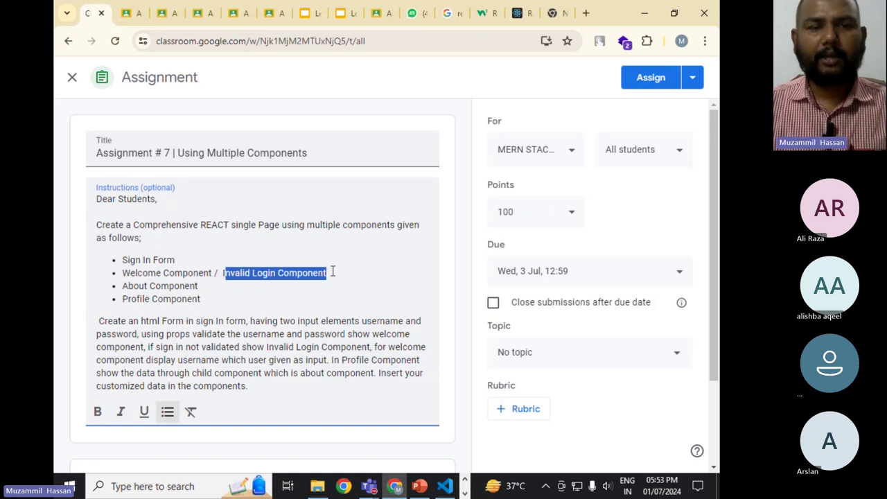
left_click(223, 300)
left_click_drag(122, 273, 116, 292)
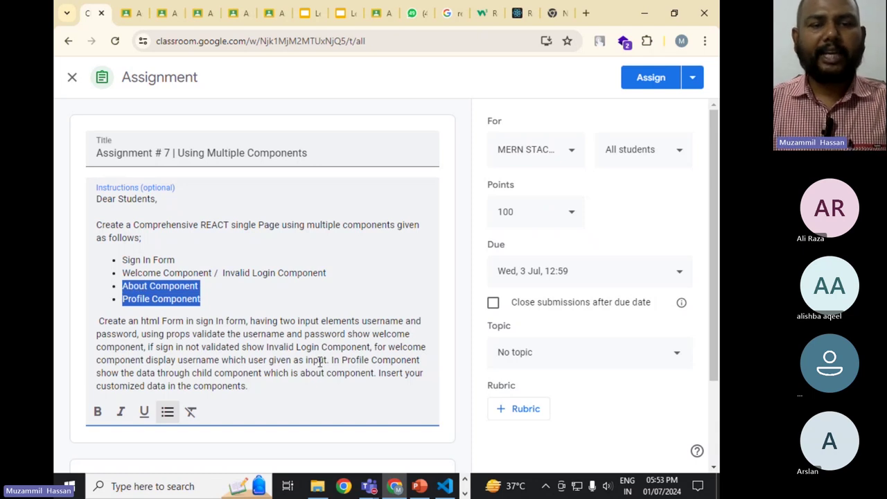
left_click_drag(330, 360, 261, 373)
left_click(297, 385)
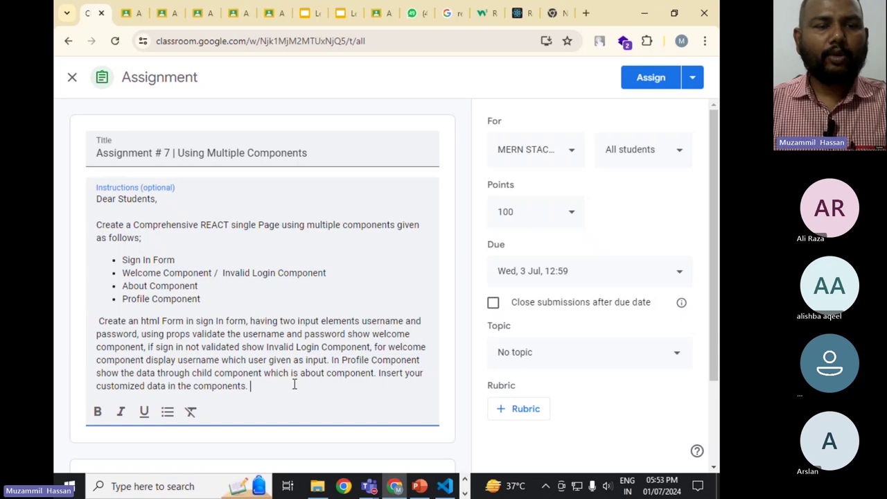
left_click_drag(121, 287, 199, 286)
Highlight the entire instructions text, and the phrase "Invalid Login Component" in its closing paragraph.
left_click_drag(250, 389, 89, 199)
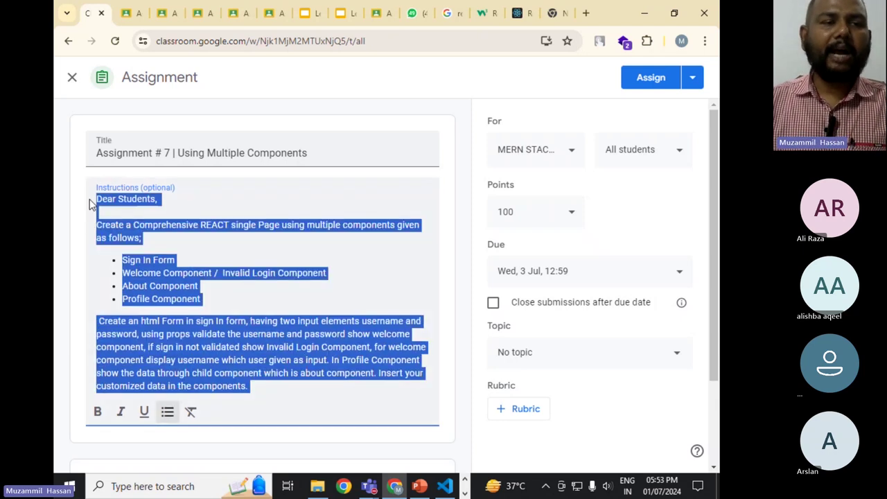
left_click(231, 297)
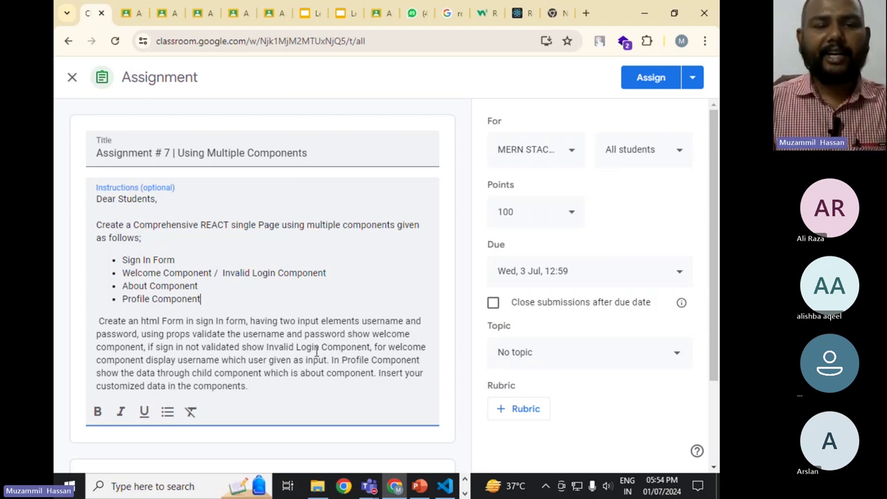
left_click_drag(264, 347, 375, 353)
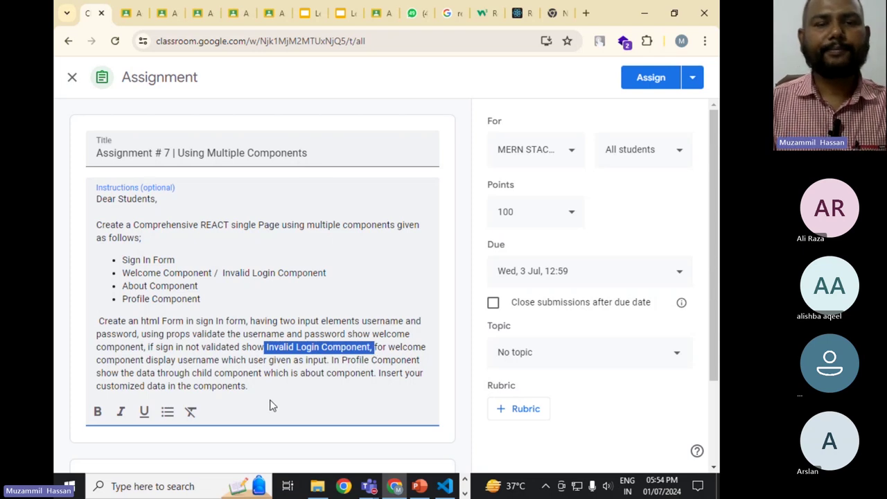
left_click(295, 363)
Assign "Assignment # 7 | Using Multiple Components" to all students of the MERN STACK bootcamp class.
left_click(645, 79)
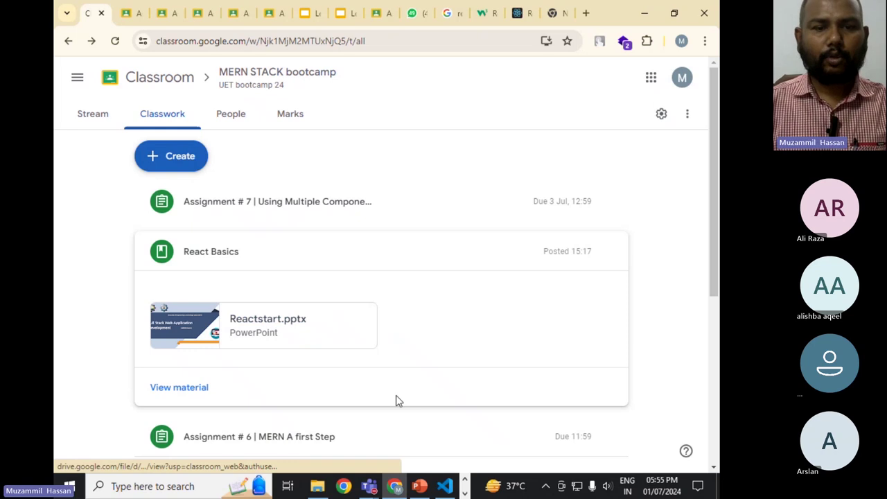
mouse_move(368, 486)
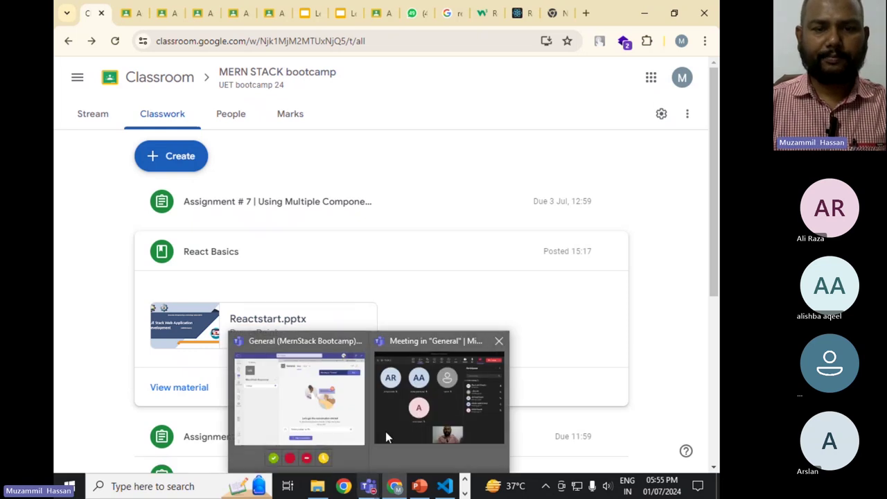